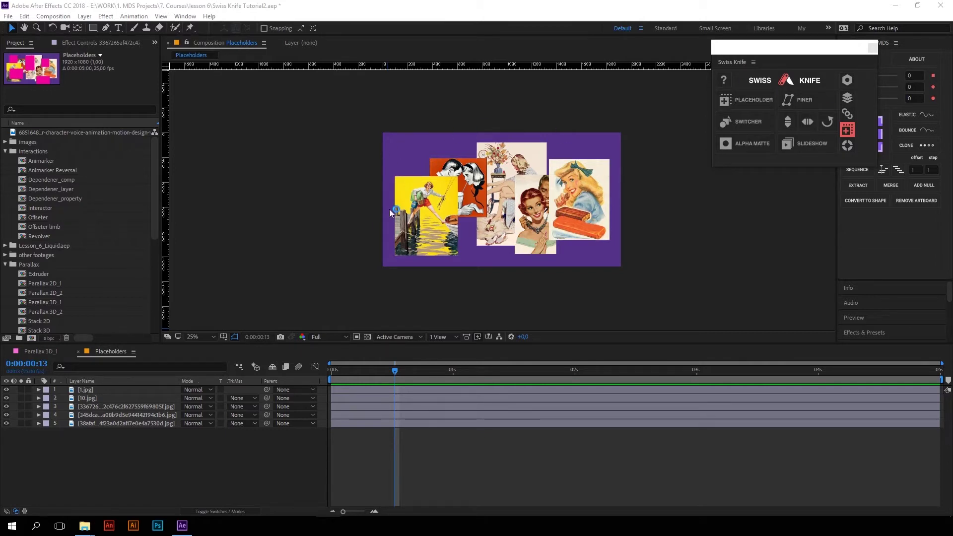
Step: Draw five rectangles over the ads, then split Shape Layer 1 into layers Rectangle 1–5
click(92, 27)
drag(410, 148, 438, 194)
drag(443, 145, 489, 189)
drag(517, 160, 613, 236)
mouse_move(455, 210)
mouse_down()
mouse_move(509, 256)
mouse_move(524, 256)
mouse_up()
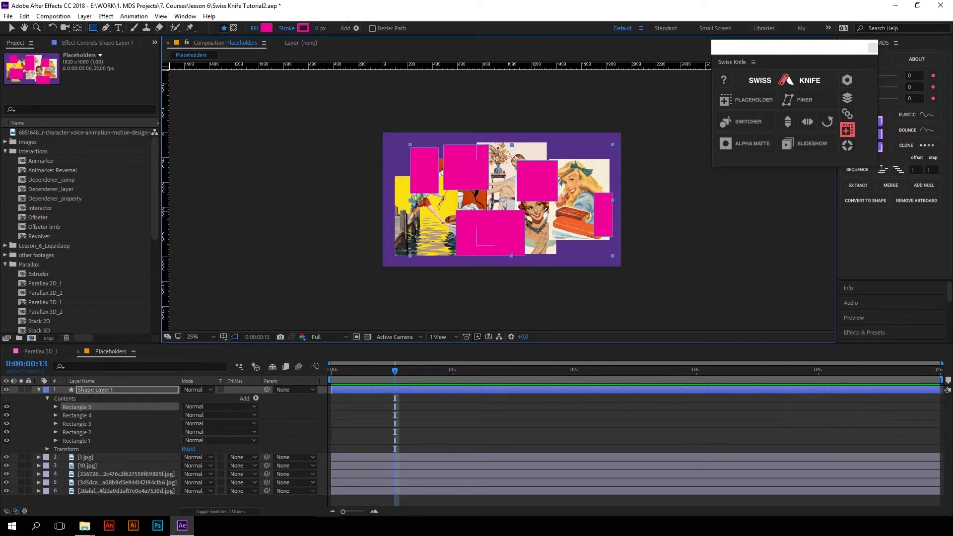
click(106, 389)
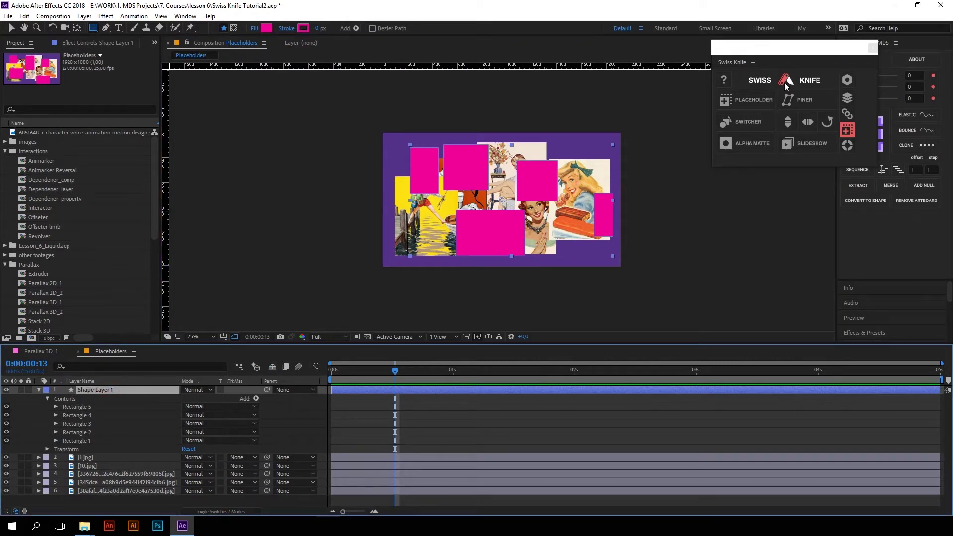
click(750, 100)
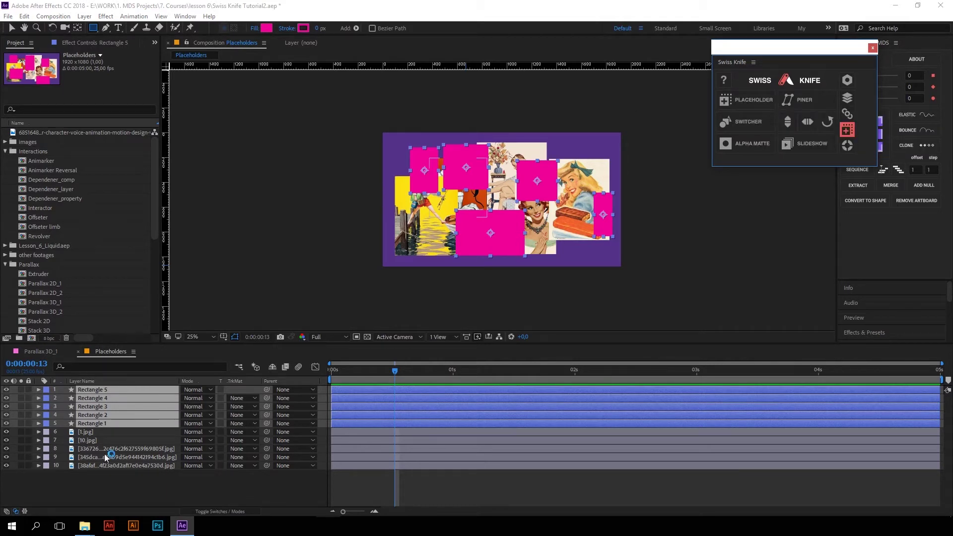
Step: Precomp the ads into the rectangles, shift Rectangle 2's image via Footage Control Position Y, then undo
shift+click(119, 466)
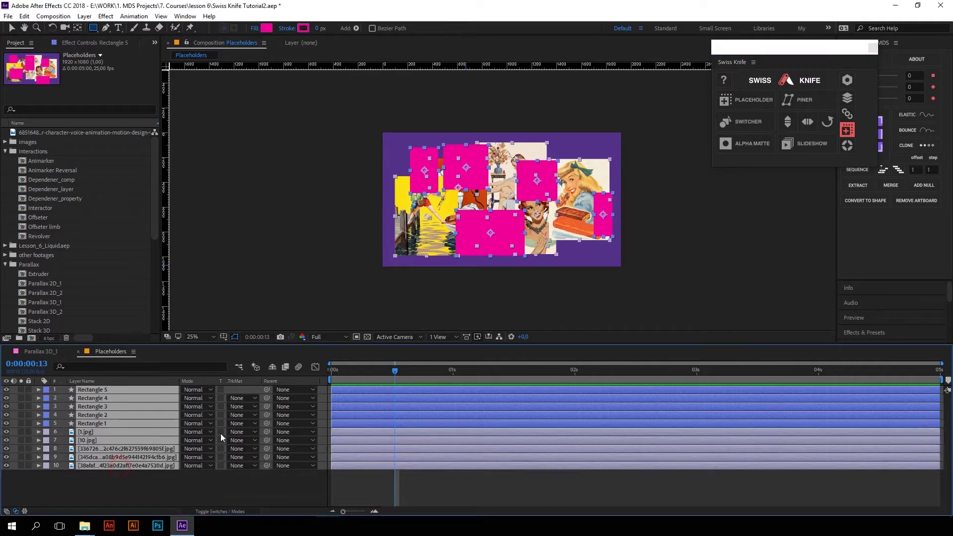
click(752, 101)
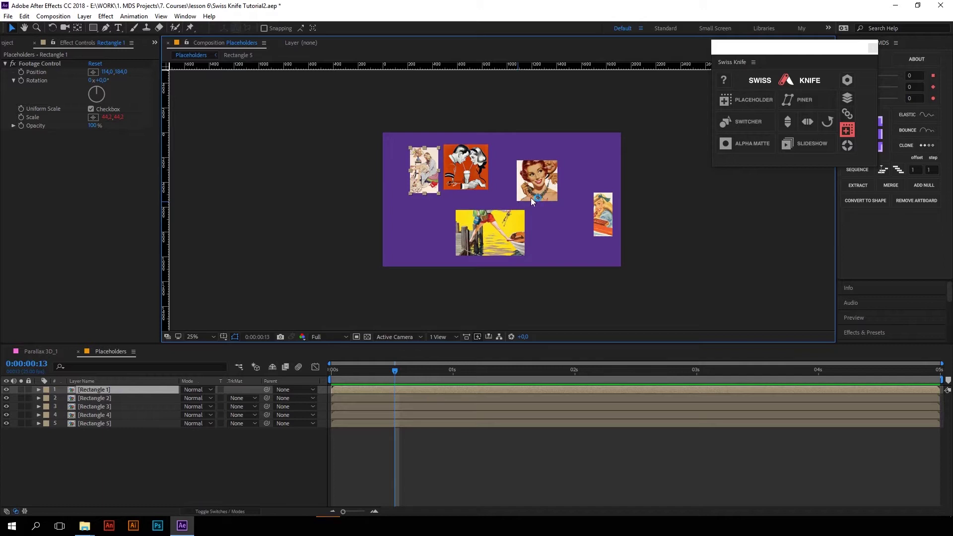
click(471, 171)
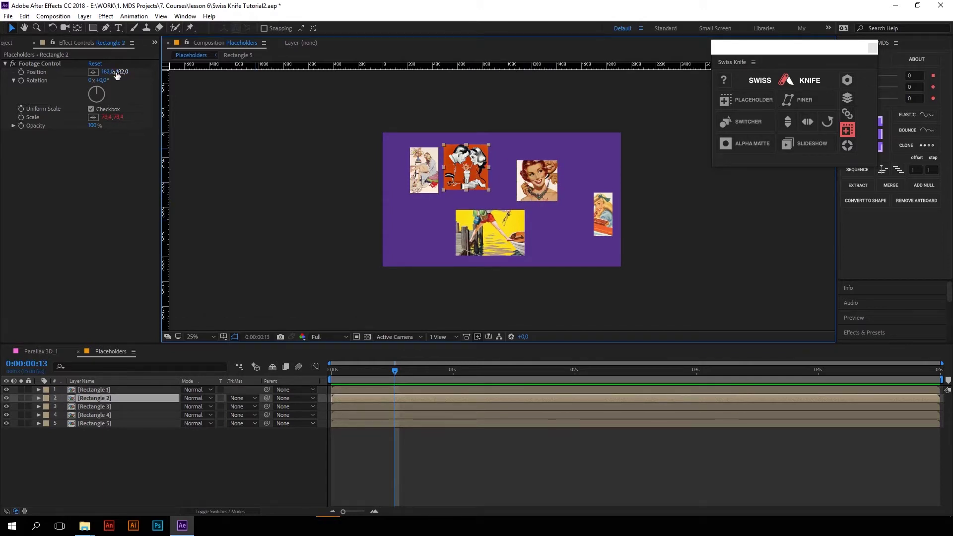
mouse_move(126, 74)
mouse_down()
mouse_move(141, 71)
mouse_move(114, 73)
mouse_move(153, 68)
mouse_move(125, 69)
mouse_up()
key(period)
key(period)
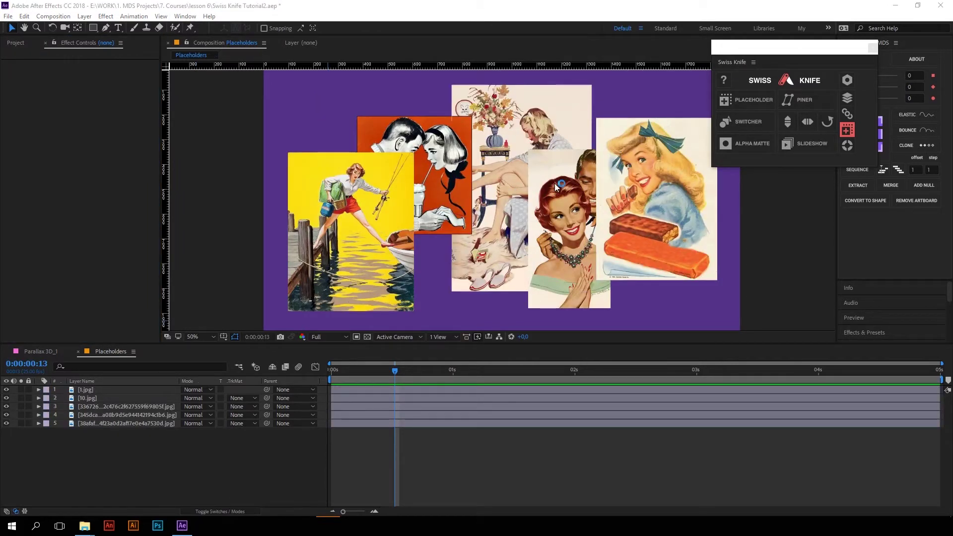
Step: Convert all five ad layers into placeholders with Swiss Knife PLACEHOLDER and inspect each one
key(ctrl+a)
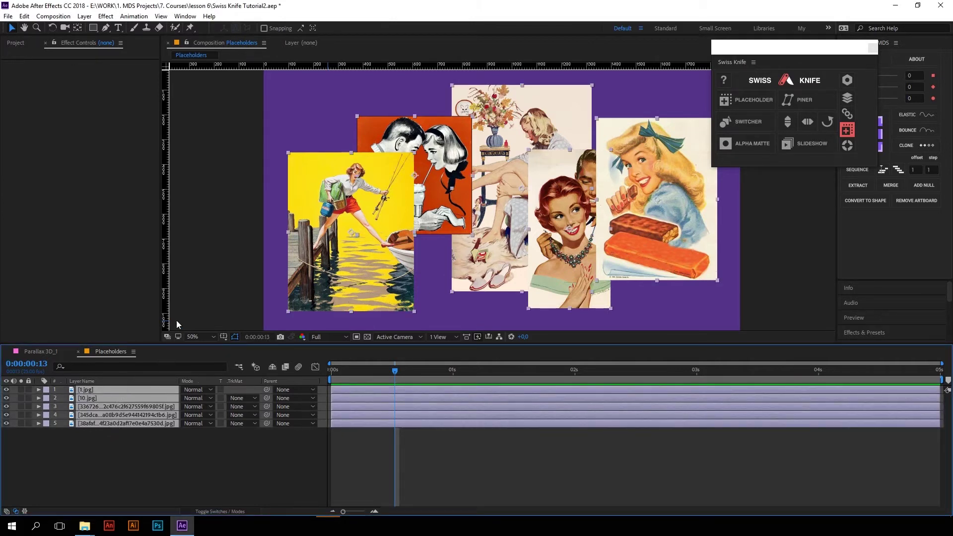
click(764, 106)
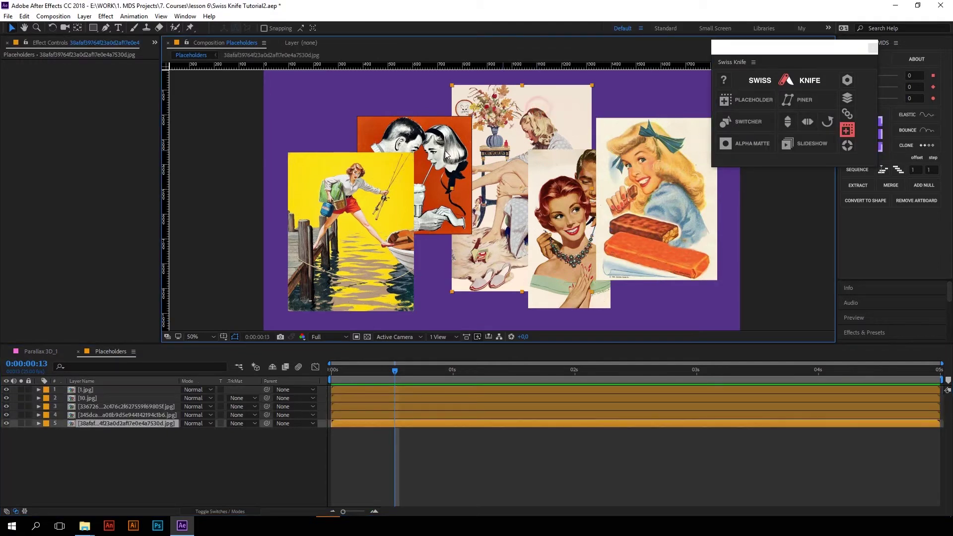
click(367, 192)
click(588, 296)
click(635, 196)
click(538, 121)
click(103, 407)
click(102, 423)
click(106, 414)
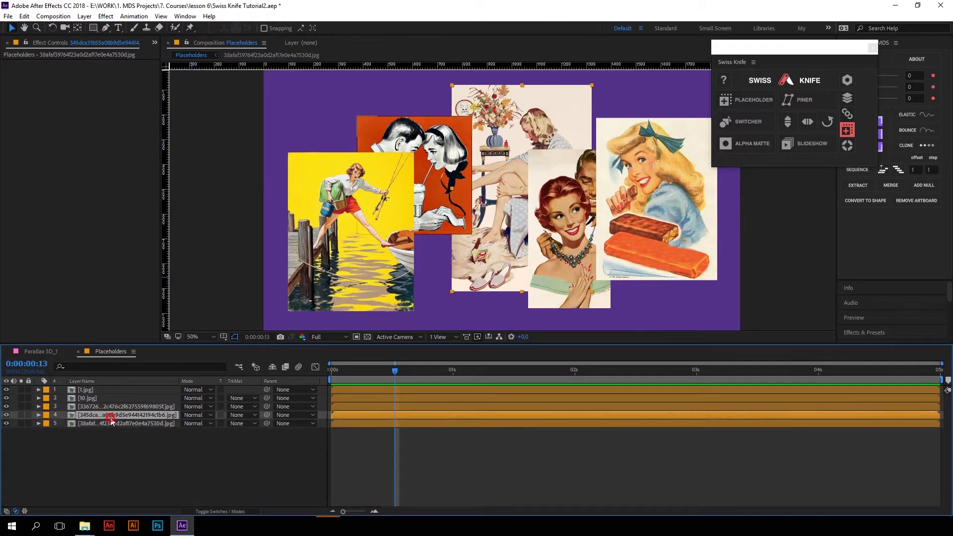
click(144, 407)
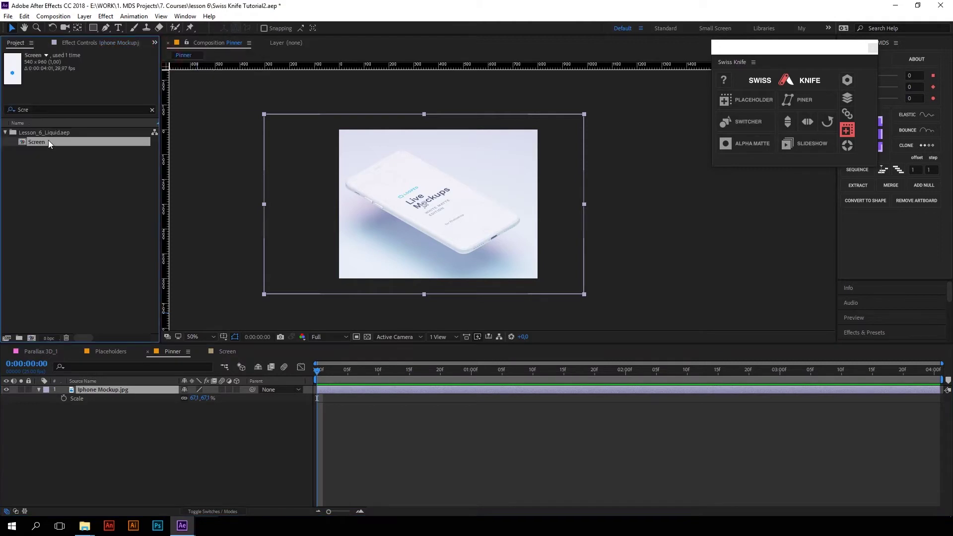
Step: Drag the Screen composition into Pinner and hide its layer
drag(37, 142, 534, 194)
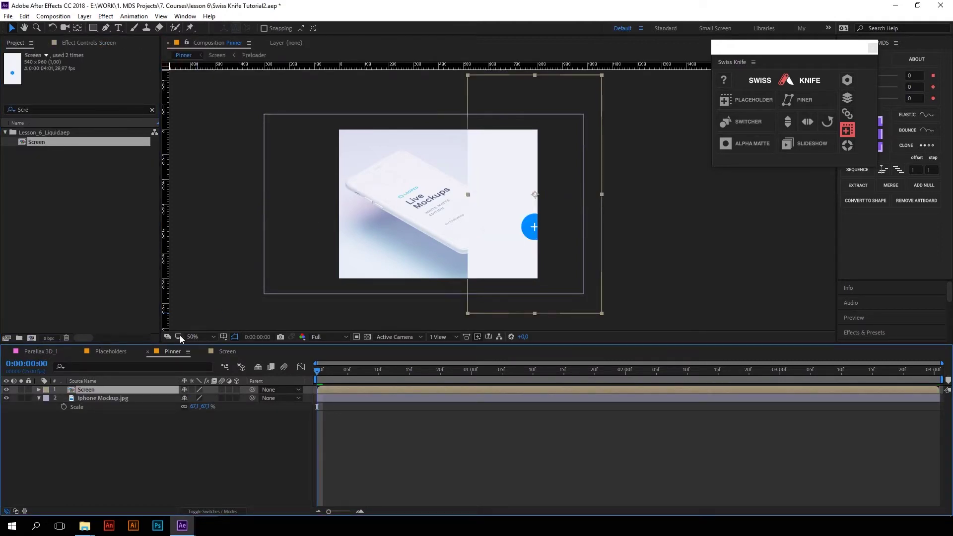
click(6, 389)
click(120, 430)
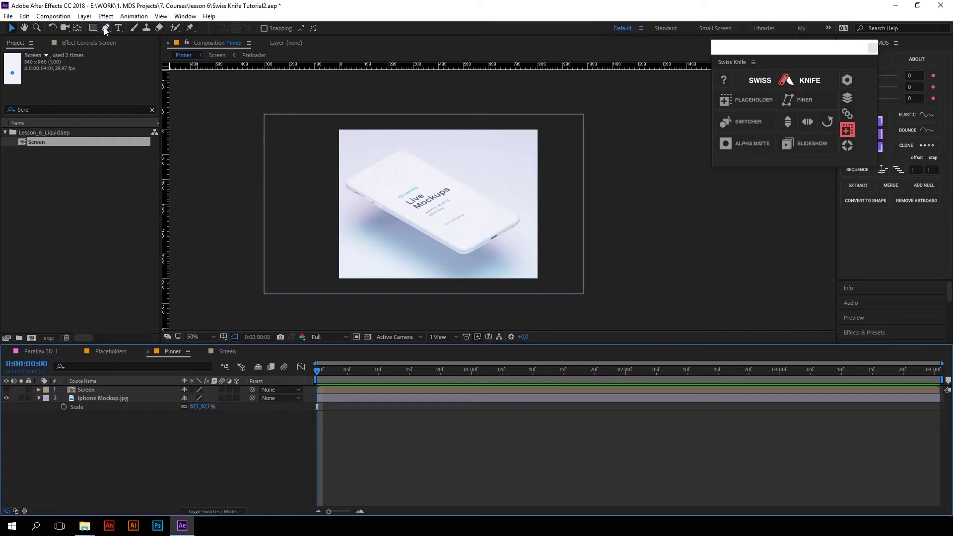
Step: Trace the phone screen with a closed four-point Pen shape, then unhide the Screen layer
click(106, 29)
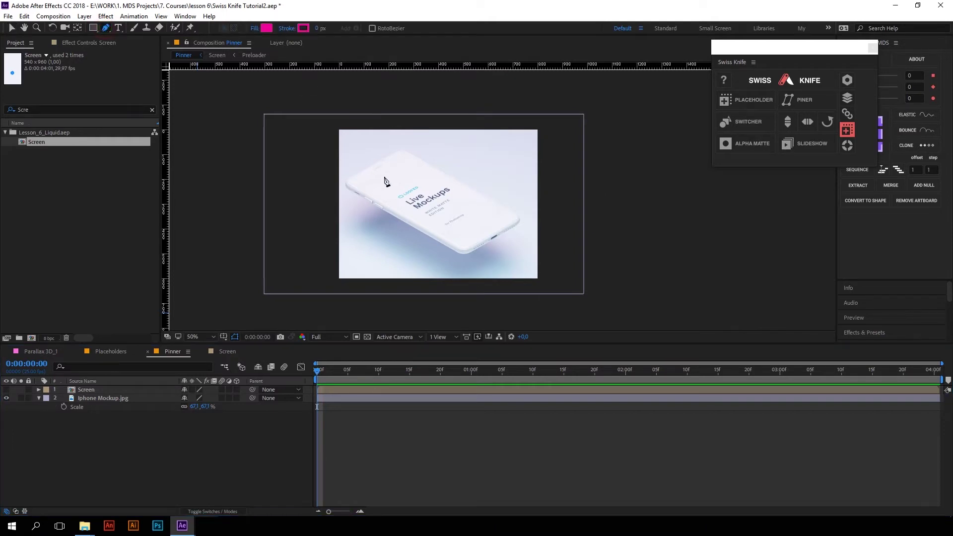
scroll(373, 186, up, 2)
click(347, 191)
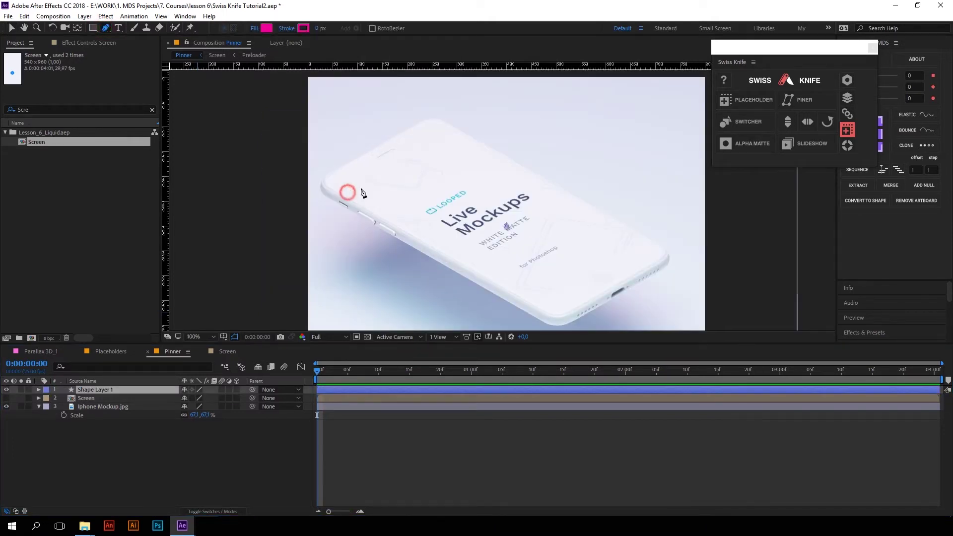
click(452, 130)
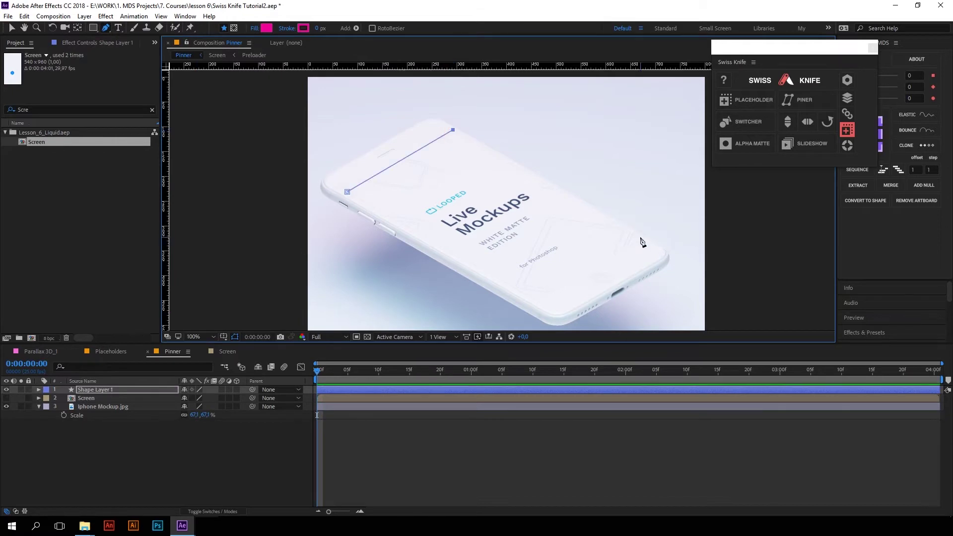
click(639, 237)
click(536, 299)
click(347, 192)
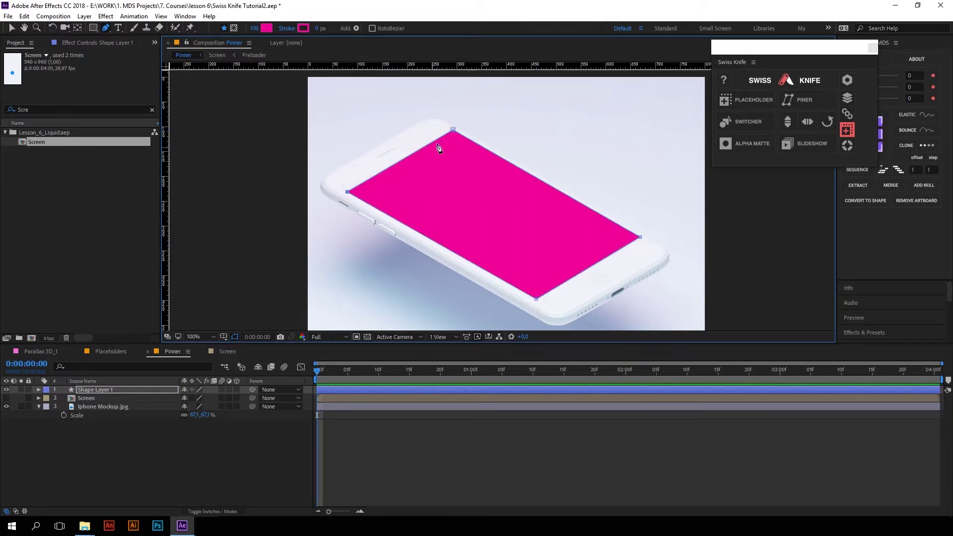
click(86, 397)
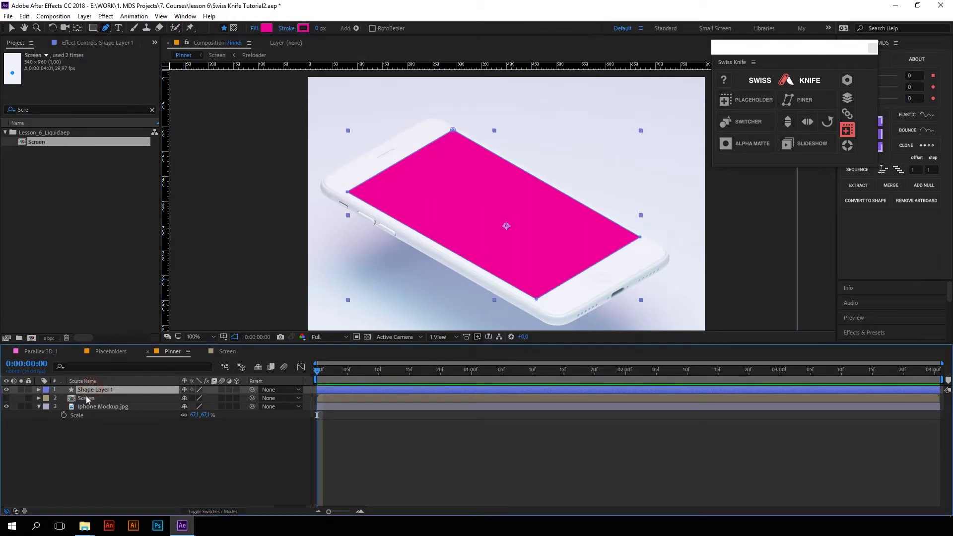
click(5, 397)
scroll(640, 207, down, 2)
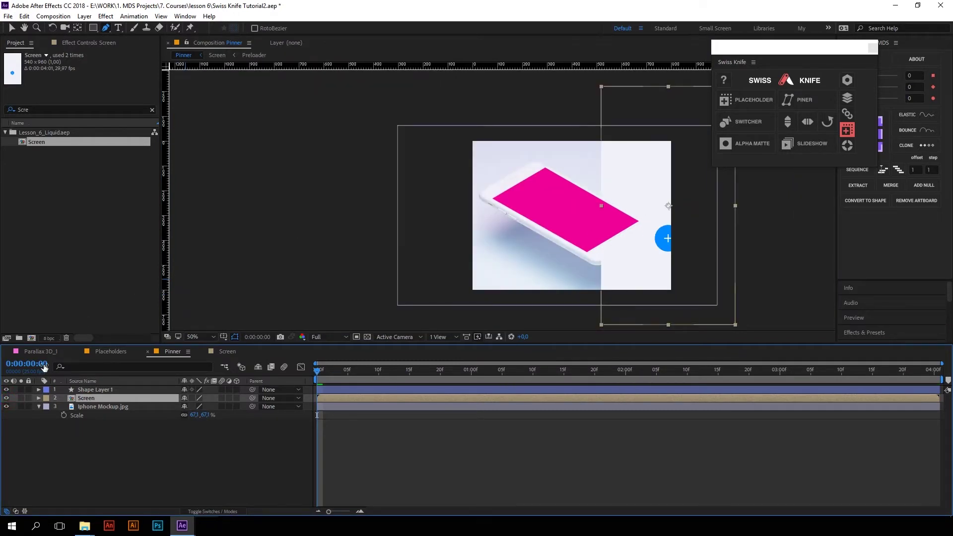
Step: Use Swiss Knife PINER to corner-pin the Screen layer onto Shape Layer 1's four corners
click(95, 389)
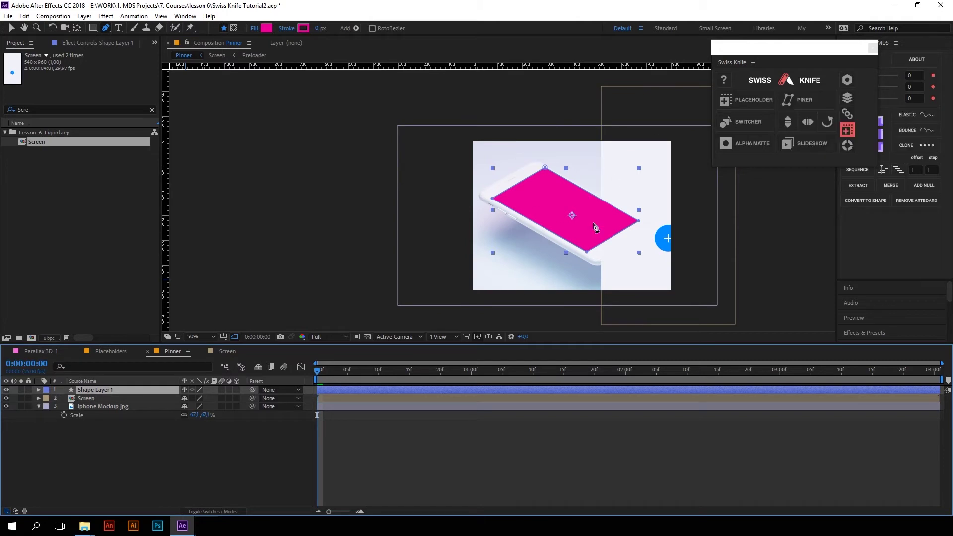
click(810, 105)
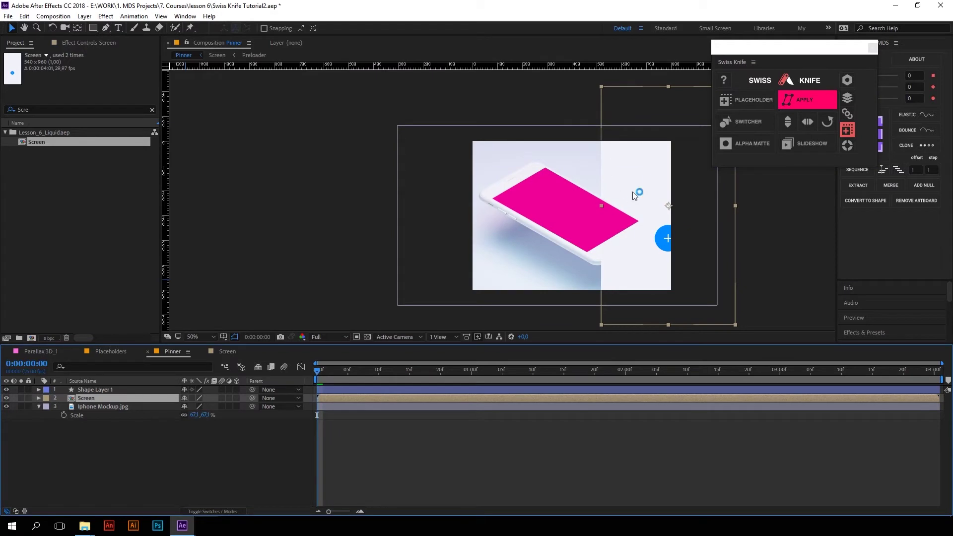
click(797, 102)
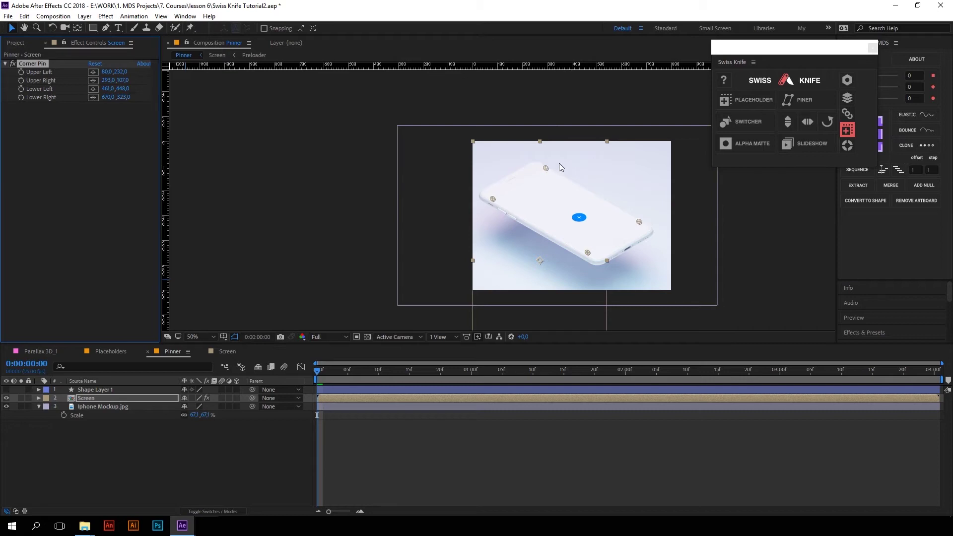
Step: Drag the lower-right and left Corner Pin handles to fit the phone screen edges
scroll(547, 167, up, 6)
scroll(559, 178, down, 6)
scroll(719, 260, up, 4)
drag(717, 258, 715, 261)
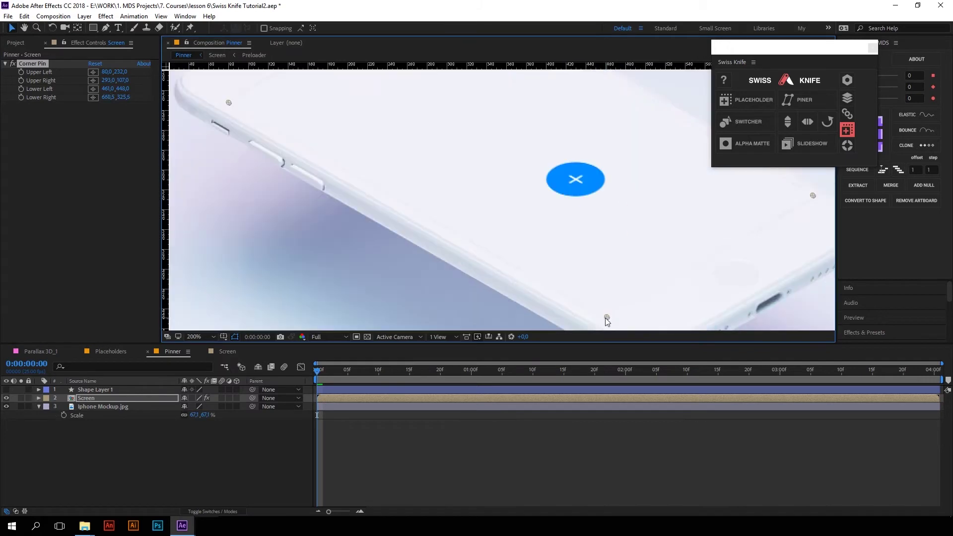
scroll(606, 317, down, 2)
scroll(540, 246, up, 2)
drag(436, 236, 432, 233)
scroll(527, 208, down, 2)
scroll(499, 215, down, 2)
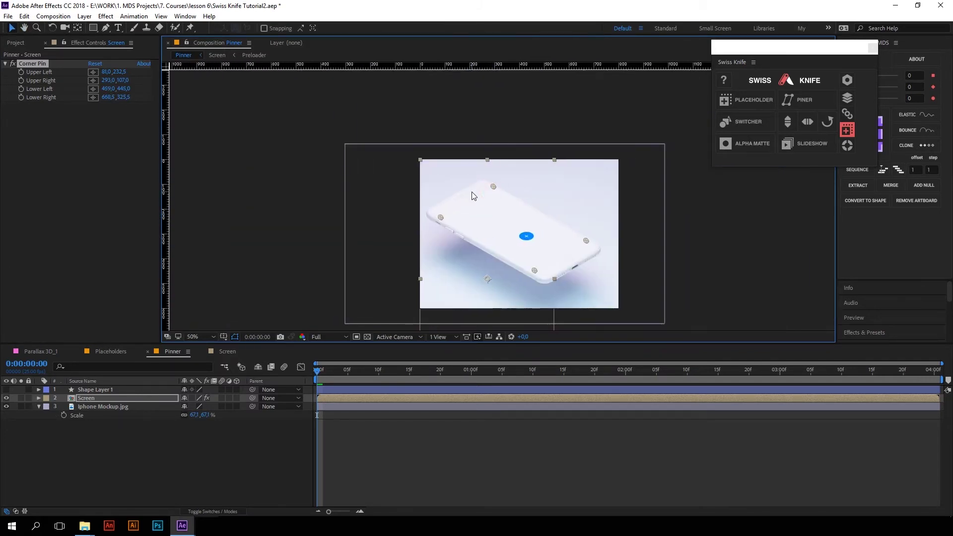
Step: Preview the pinned screen animation, then swap the corner pin's sides
key(space)
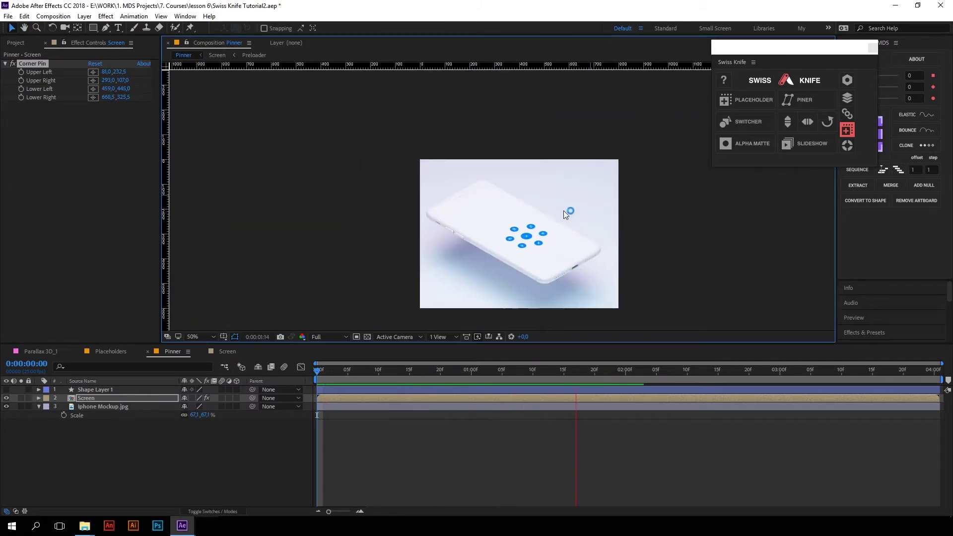
key(space)
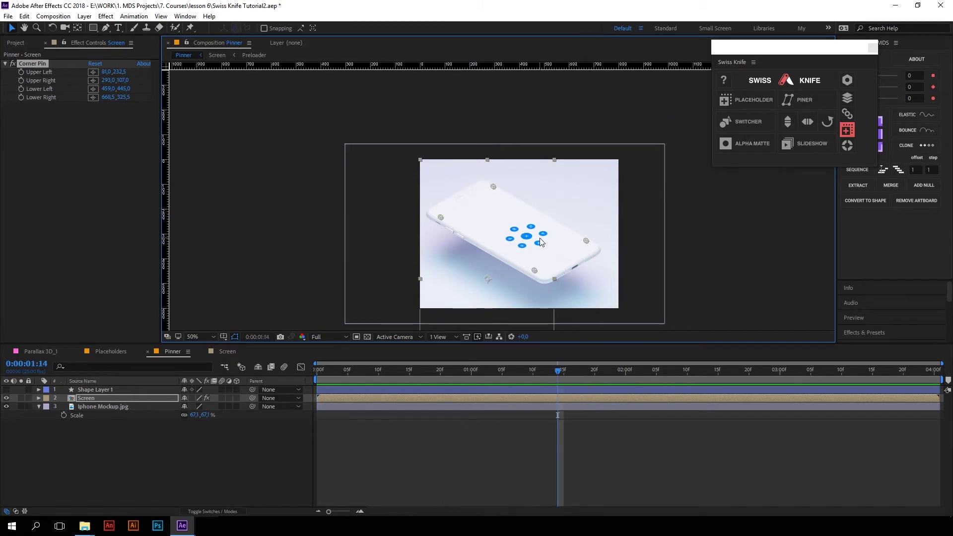
click(806, 121)
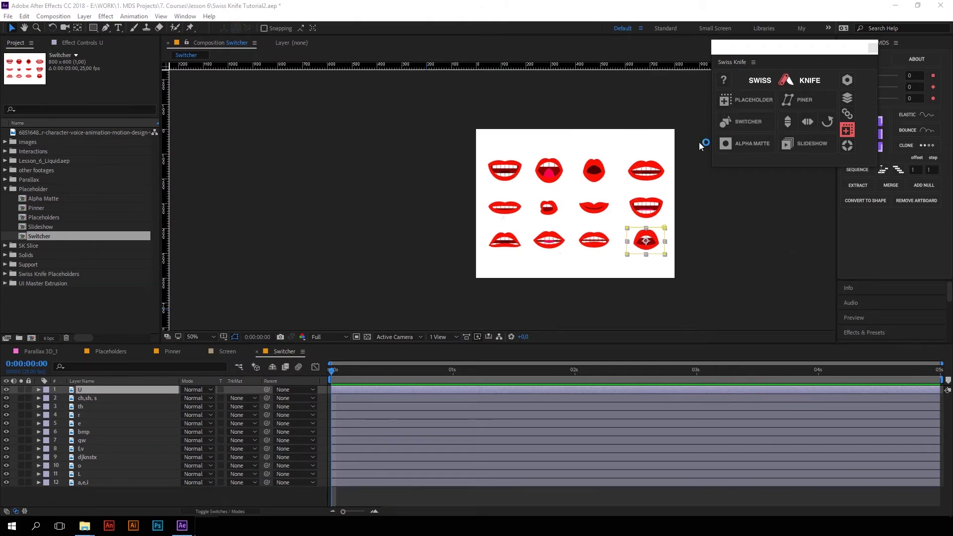
Step: Select layers a,e,i through U, all twelve mouth shapes, in the Switcher timeline
click(516, 177)
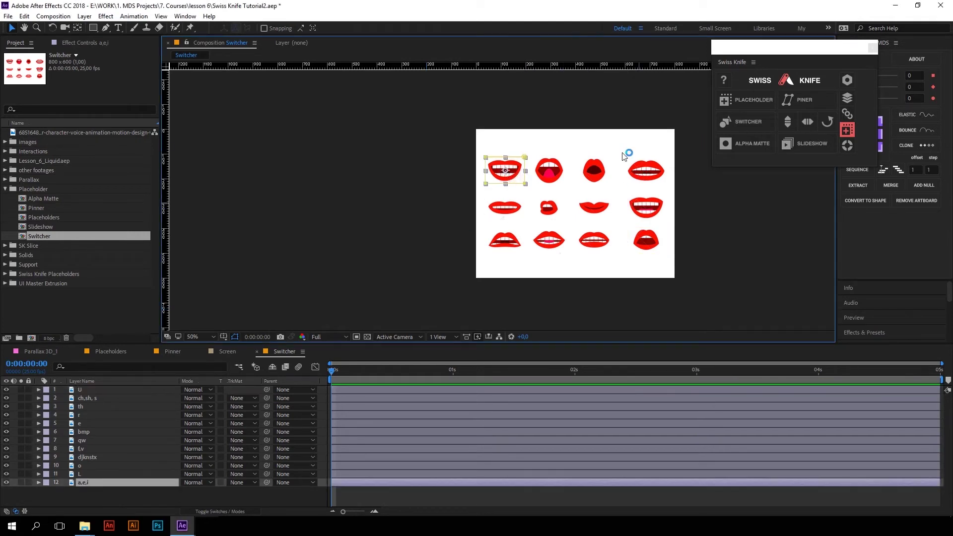
click(714, 208)
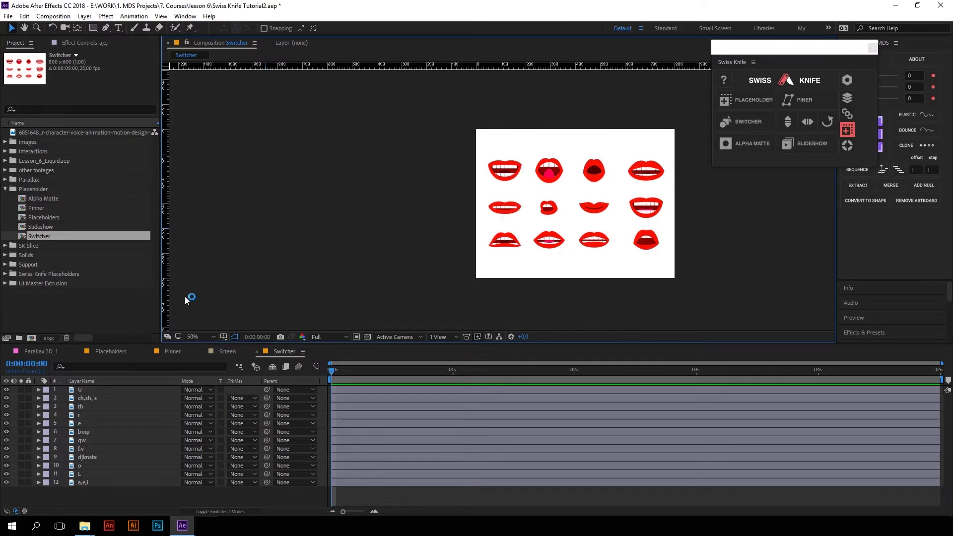
click(84, 481)
shift+click(90, 390)
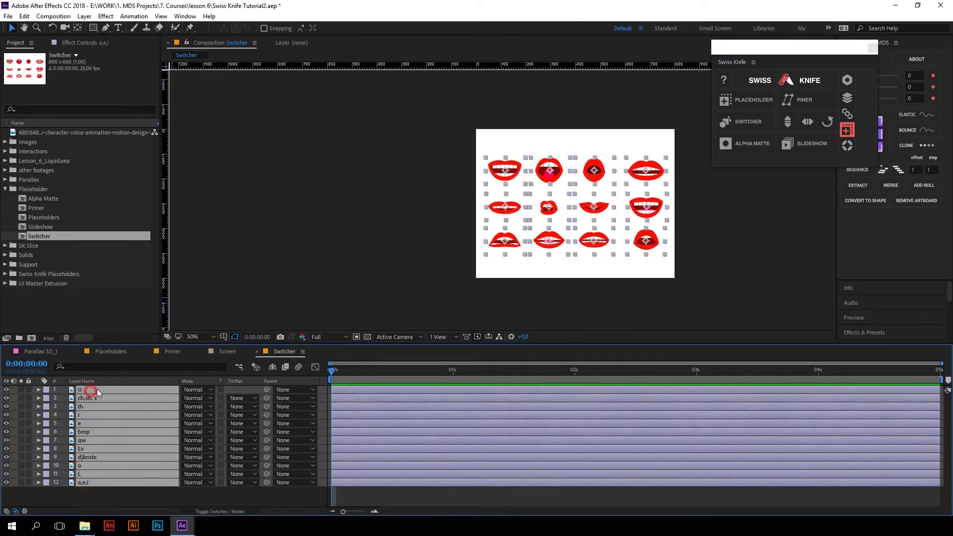
Step: Combine the mouths into Switcher 1 with Swiss Knife SWITCHER and keyframe Frame to 1, then preview
click(744, 121)
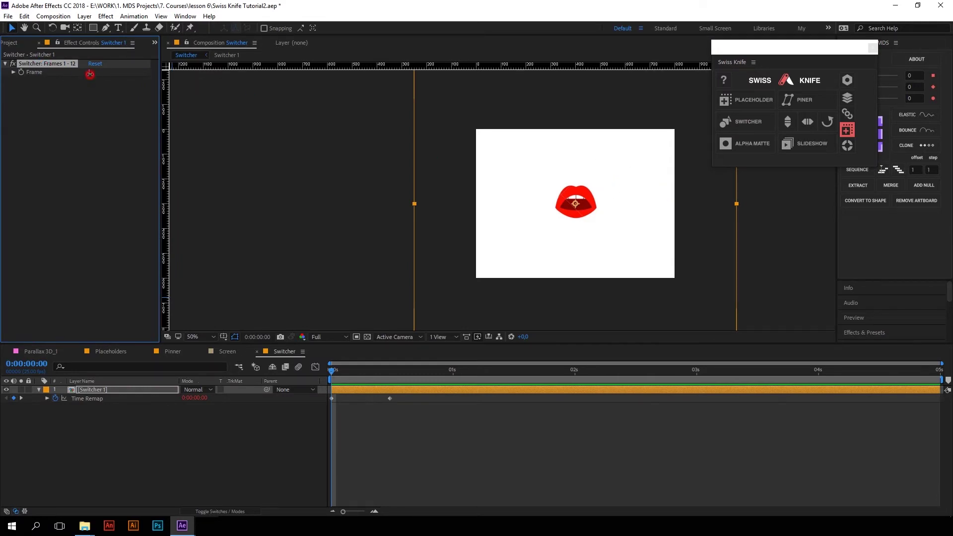
drag(89, 71, 32, 70)
click(32, 69)
key(u)
click(360, 369)
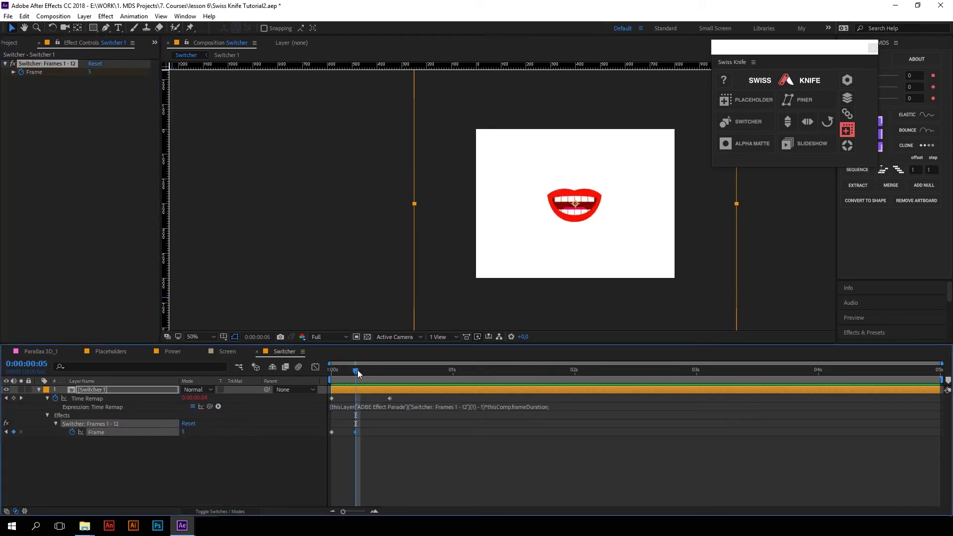
click(97, 72)
text(1)
key(Return)
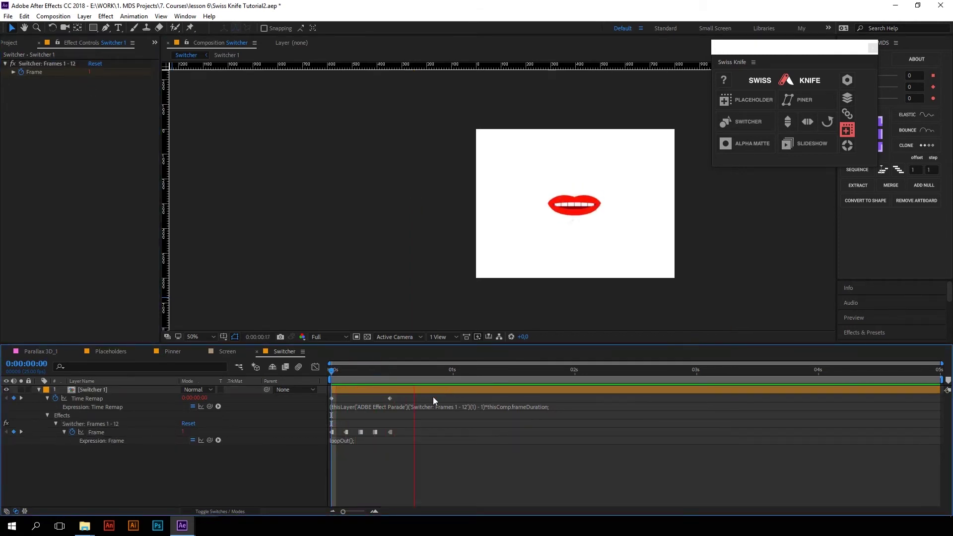
click(54, 64)
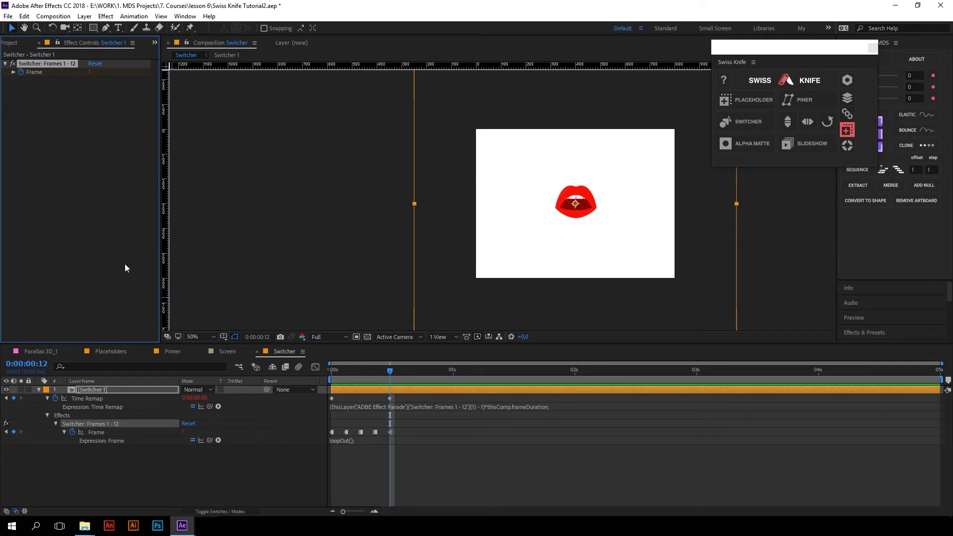
Step: Open the Switcher 1 precomp and inspect its qw and r mouth layers
double_click(138, 389)
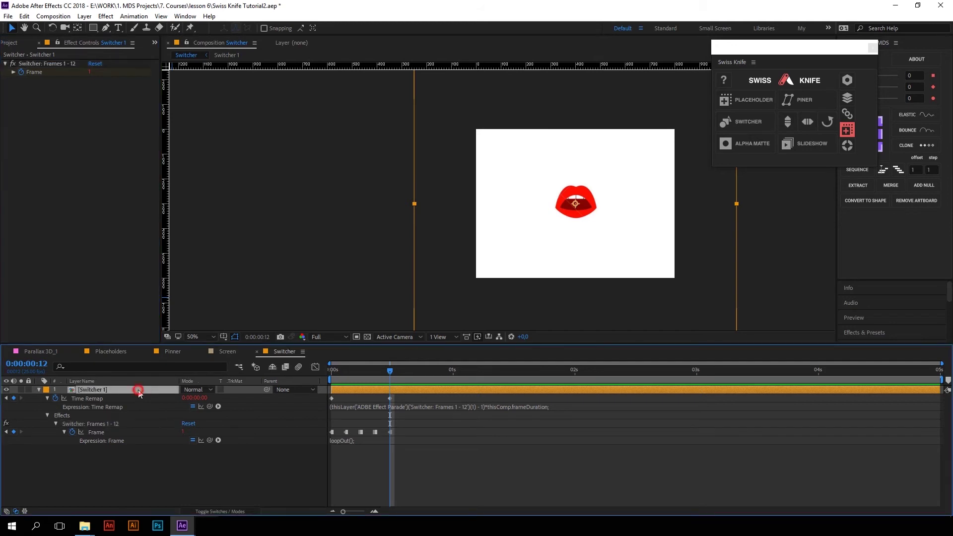
click(362, 369)
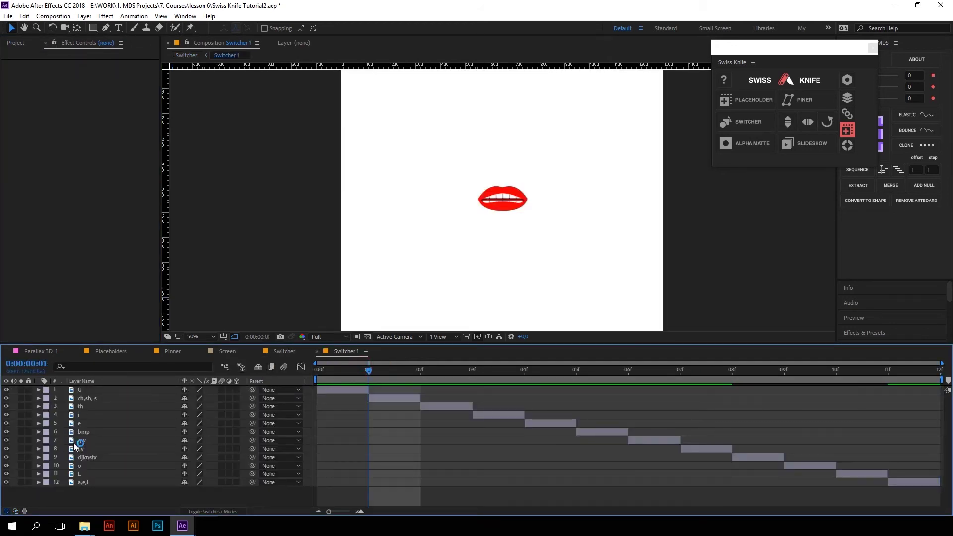
click(82, 440)
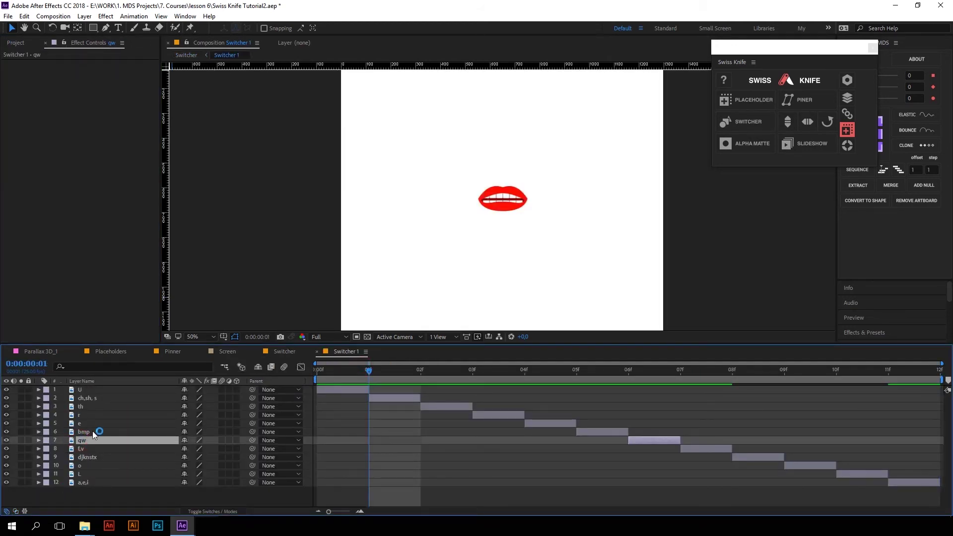
click(94, 415)
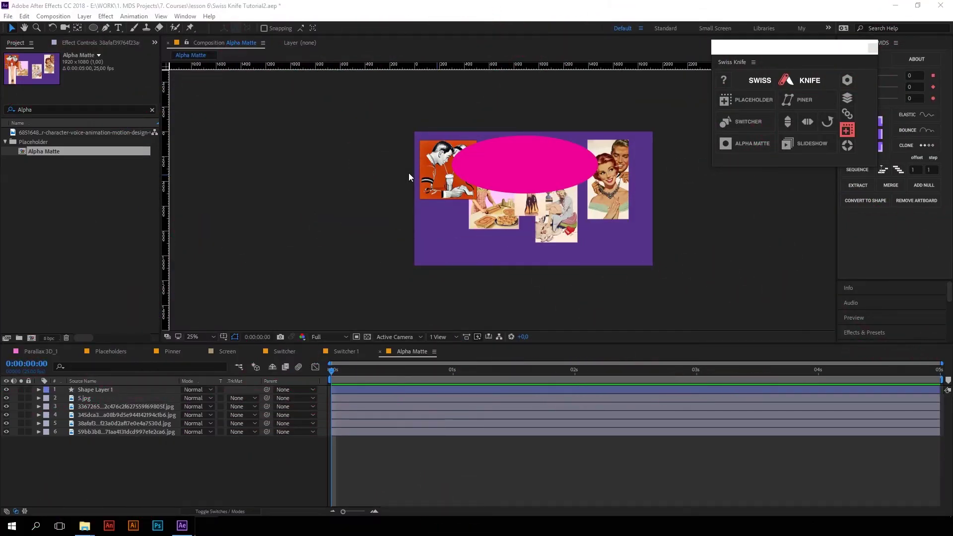
Step: Apply Swiss Knife ALPHA MATTE to all layers, inspect Shape Layers 1–5, then undo
key(ctrl+a)
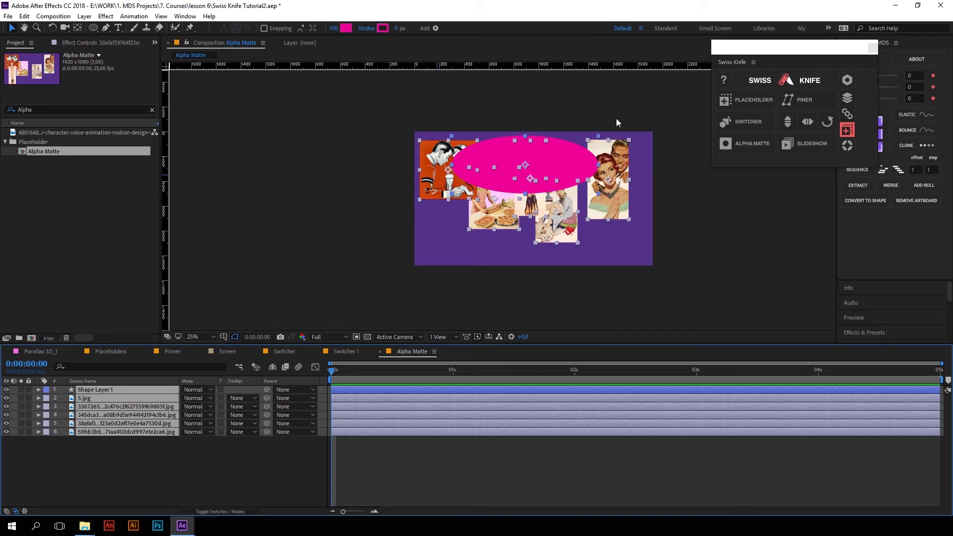
click(748, 144)
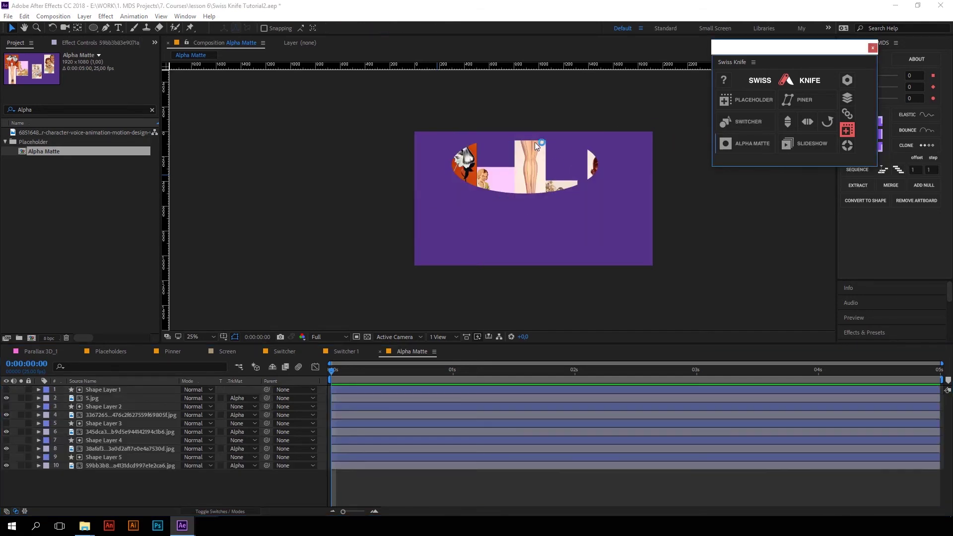
click(95, 398)
click(98, 406)
click(102, 423)
click(99, 432)
click(102, 448)
click(107, 457)
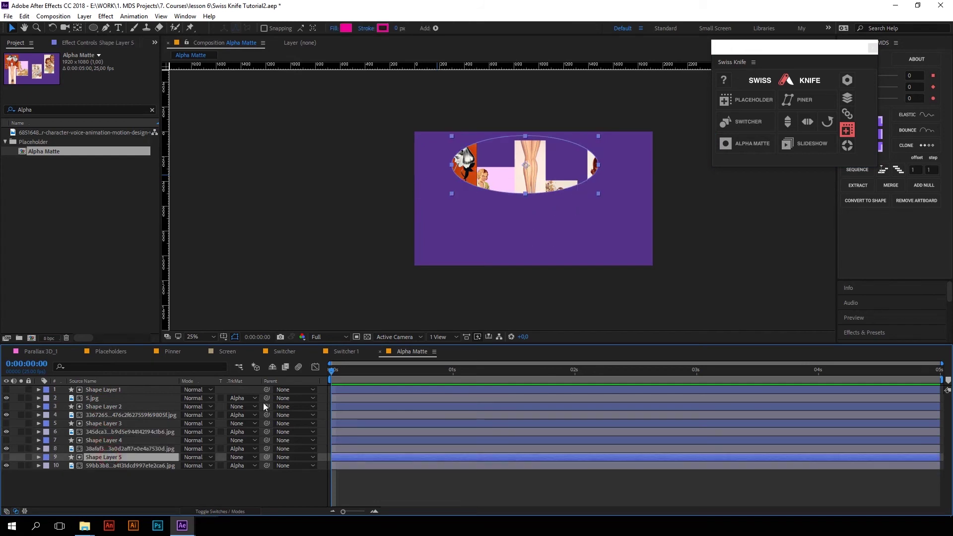
key(ctrl+z)
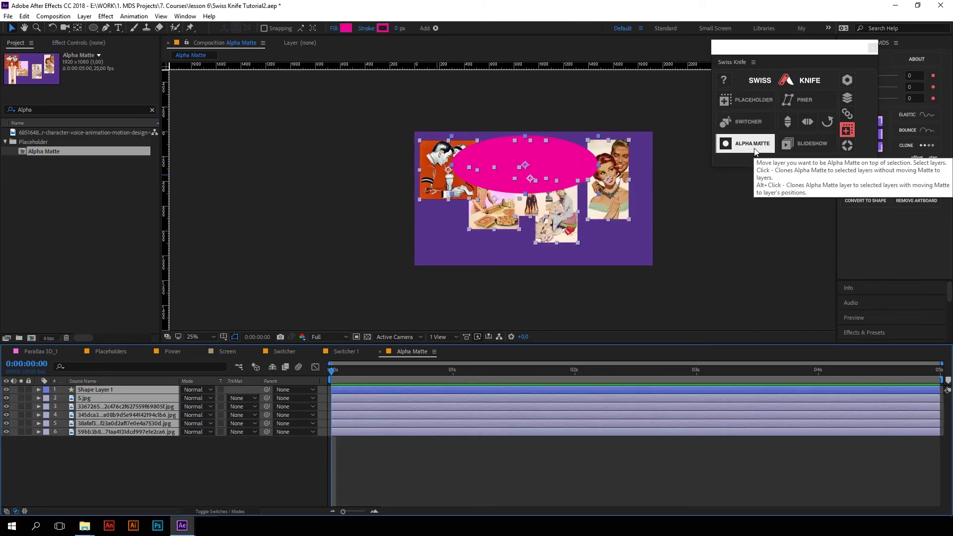
Step: Alt-apply ALPHA MATTE, confirm with OK, and check each ellipse-matted ad image
click(754, 149)
click(514, 295)
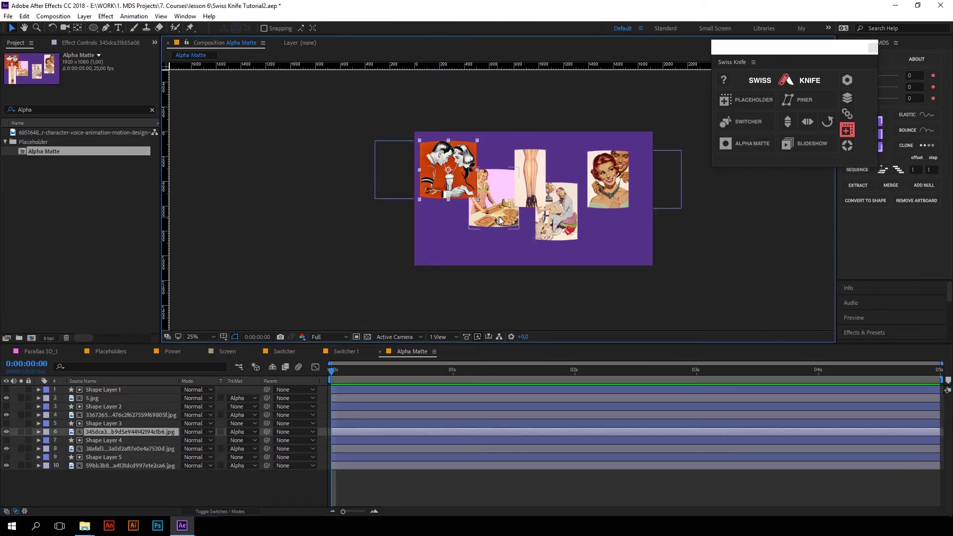
click(499, 216)
click(530, 176)
click(555, 211)
click(608, 178)
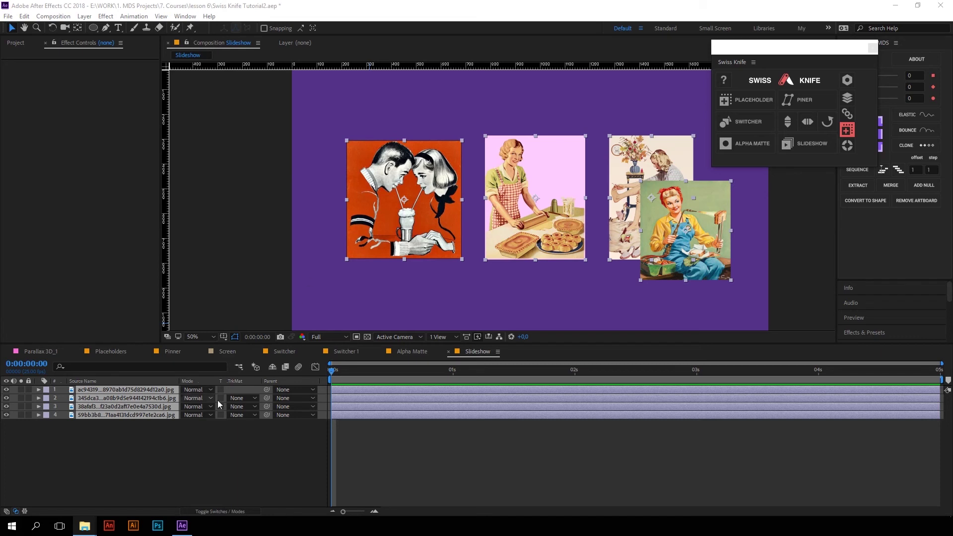
Step: Run Swiss Knife SLIDESHOW on the four ad images to build one matted scrolling layer
click(806, 143)
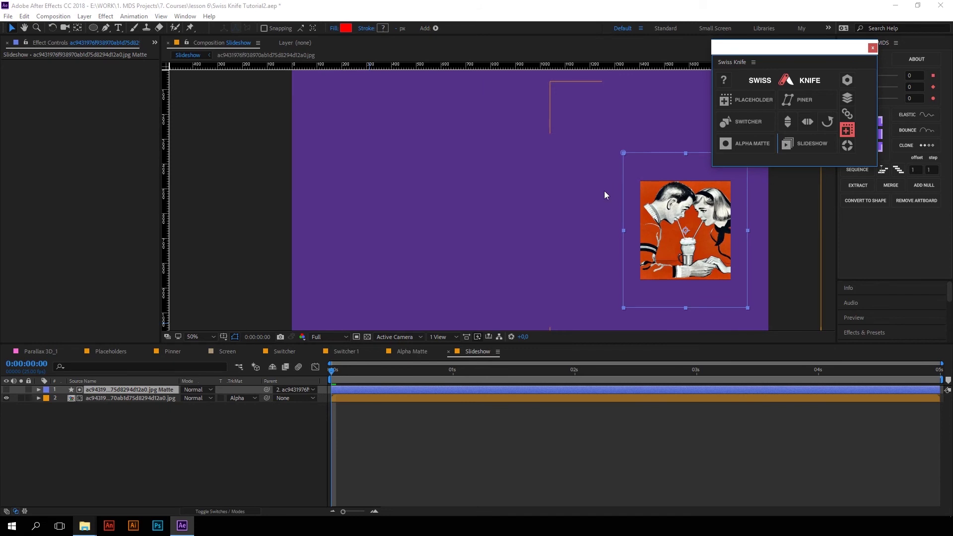
Step: Select the slideshow image layer and preview its current scrolling
click(122, 398)
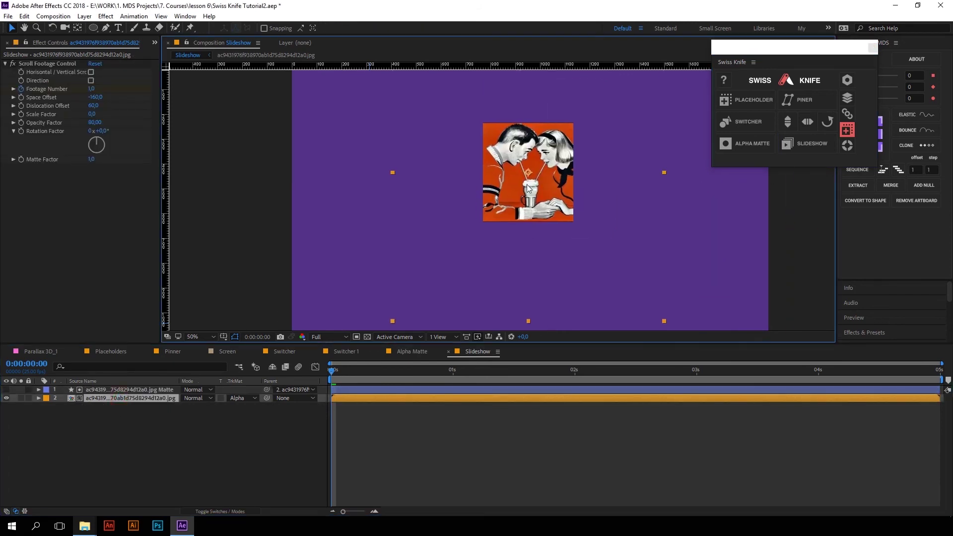
key(space)
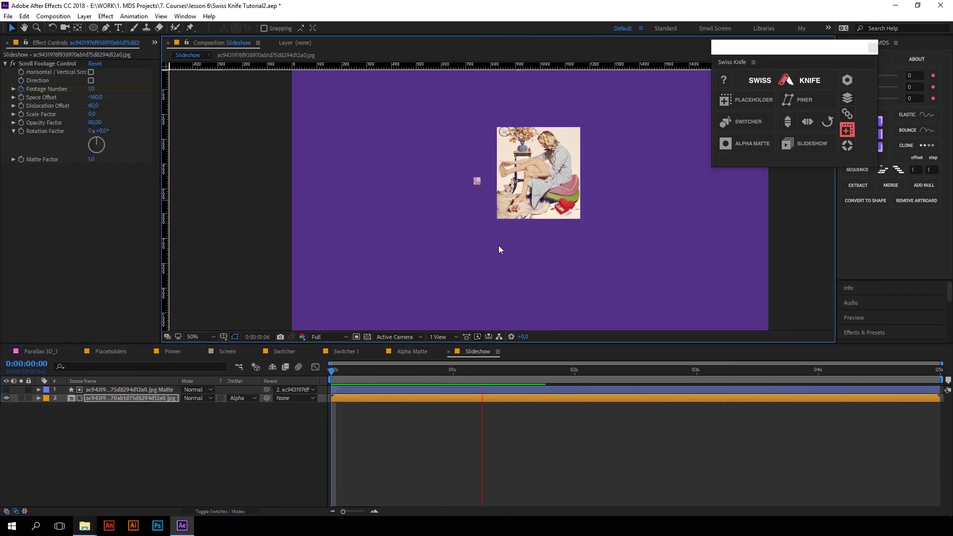
click(380, 371)
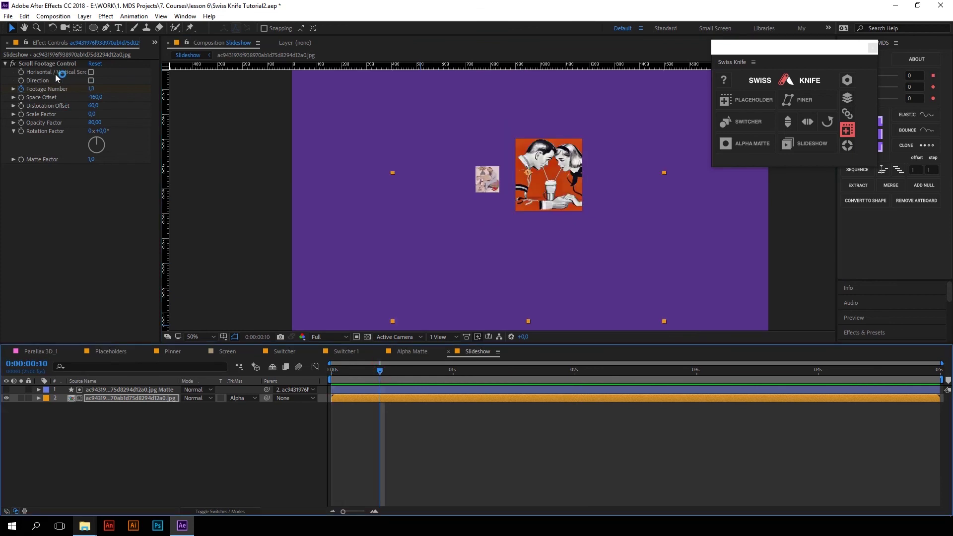
Step: Switch the slideshow to vertical scrolling in the reversed direction, then return to the first frame
click(91, 72)
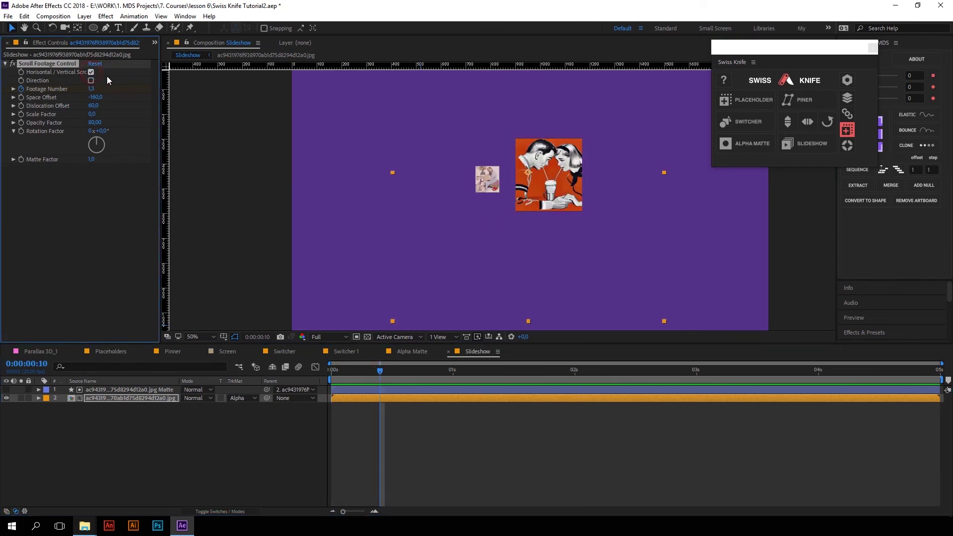
click(380, 369)
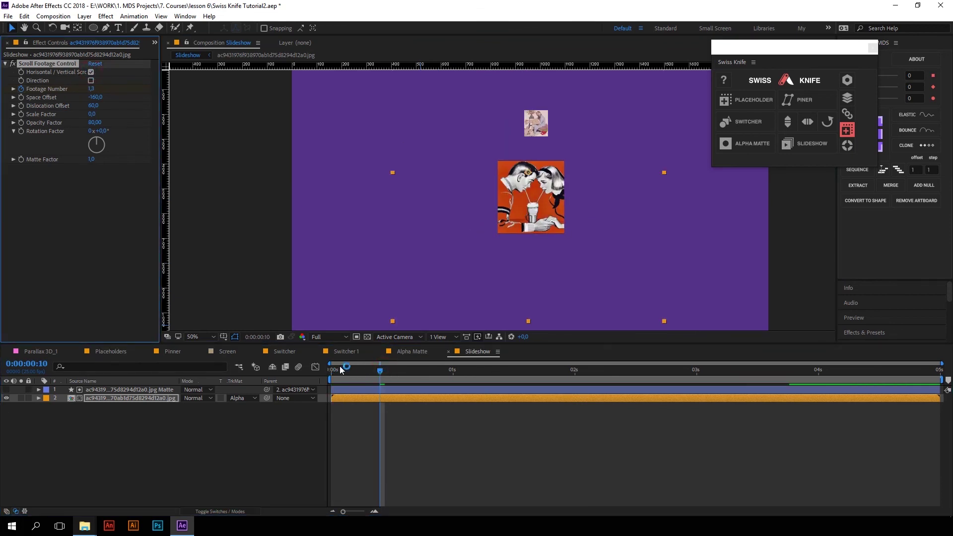
drag(382, 370, 375, 370)
click(91, 80)
key(Home)
Step: Tilt the ads with a 33° Rotation Factor, trying Scale Factor 17 before resetting it to 0
click(62, 131)
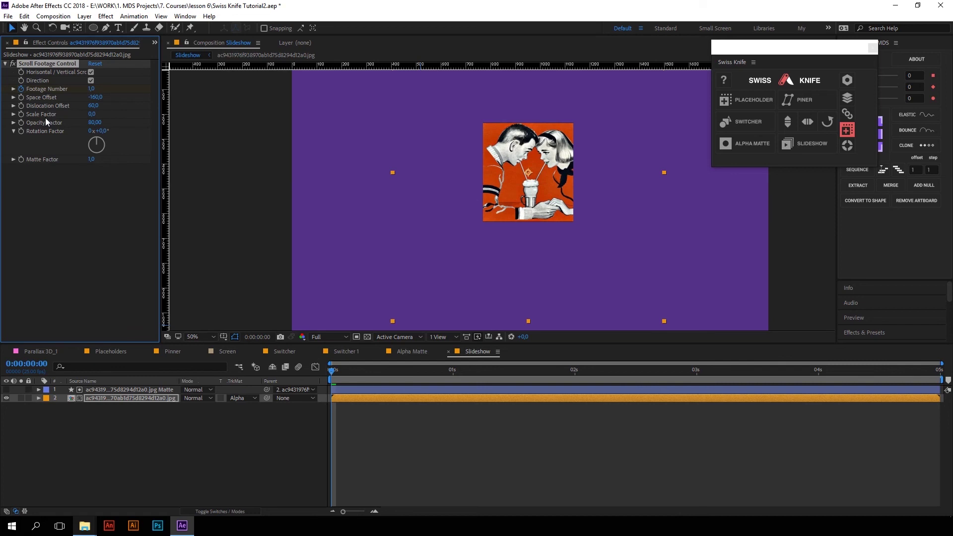
mouse_move(95, 130)
mouse_down()
mouse_move(110, 130)
mouse_move(101, 114)
mouse_up()
drag(382, 369, 350, 370)
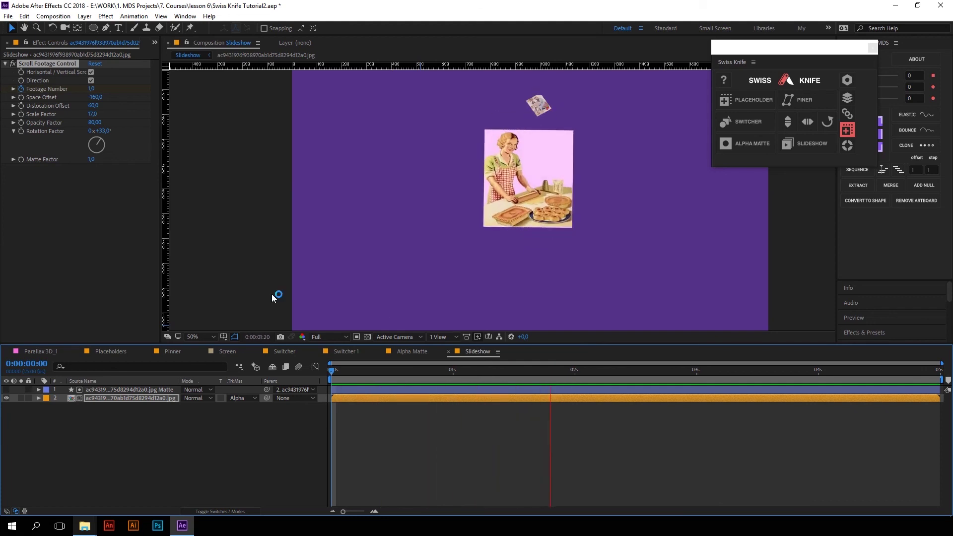
click(92, 114)
text(0)
key(Return)
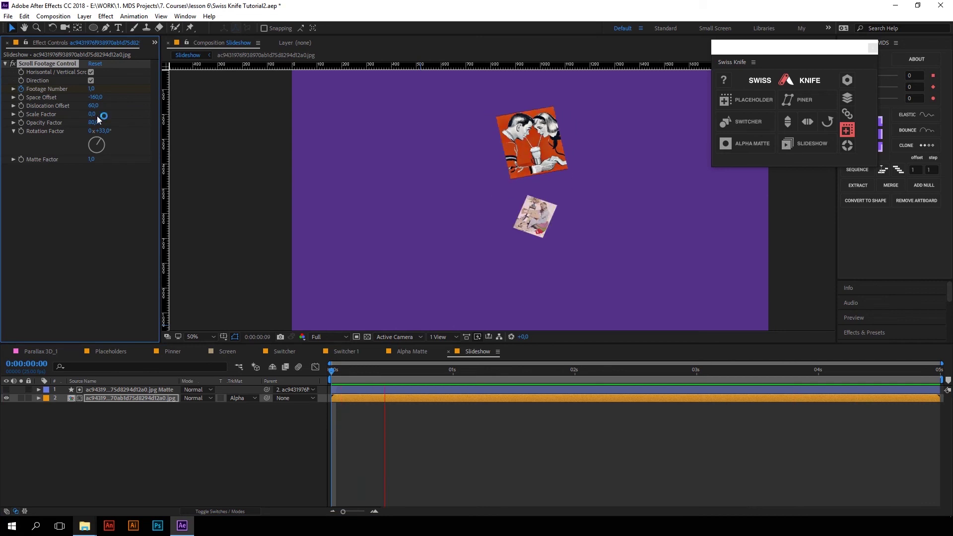